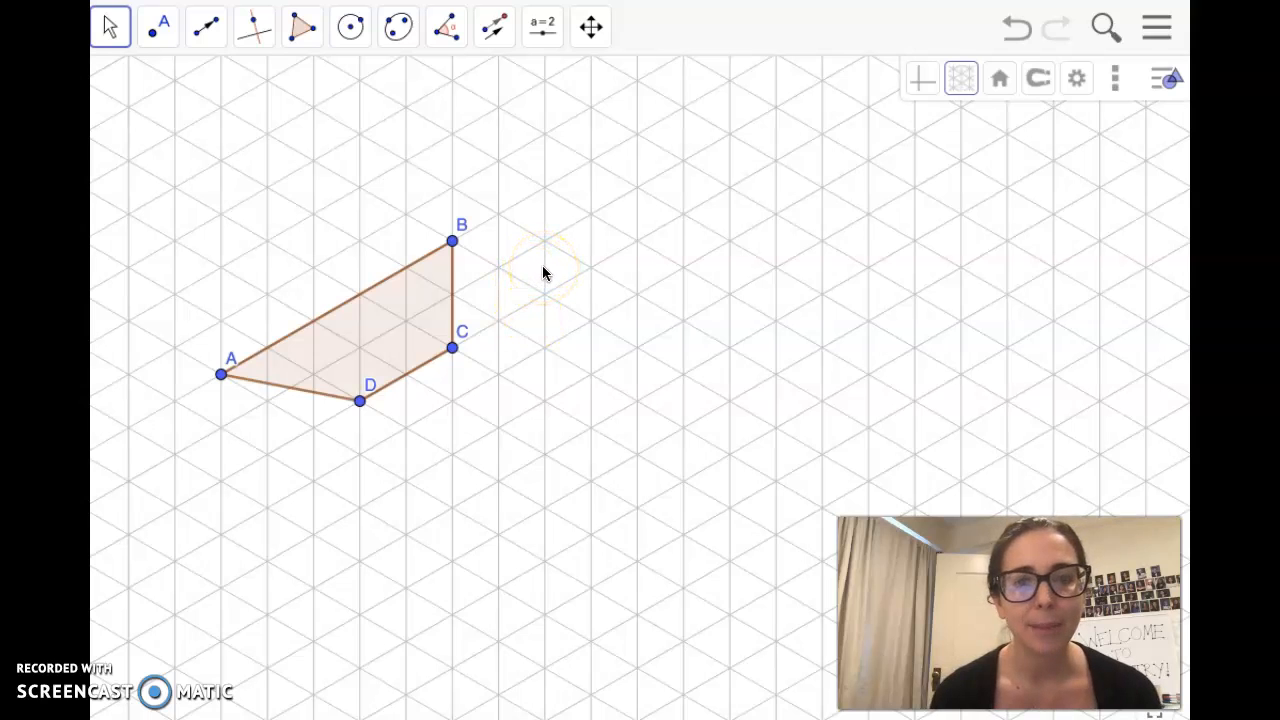
# Step: Draw a horizontal vector four grid columns long, starting two grid units directly below point D
pyautogui.click(204, 32)
pyautogui.click(228, 152)
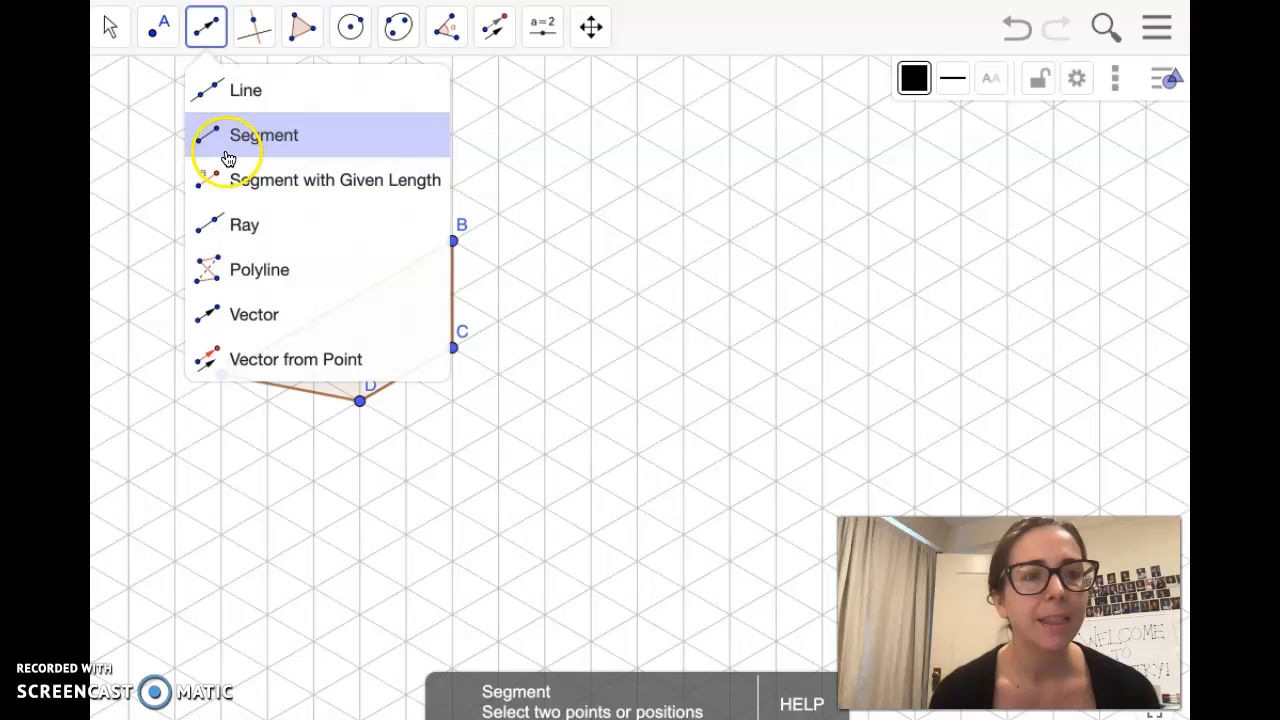
pyautogui.click(252, 316)
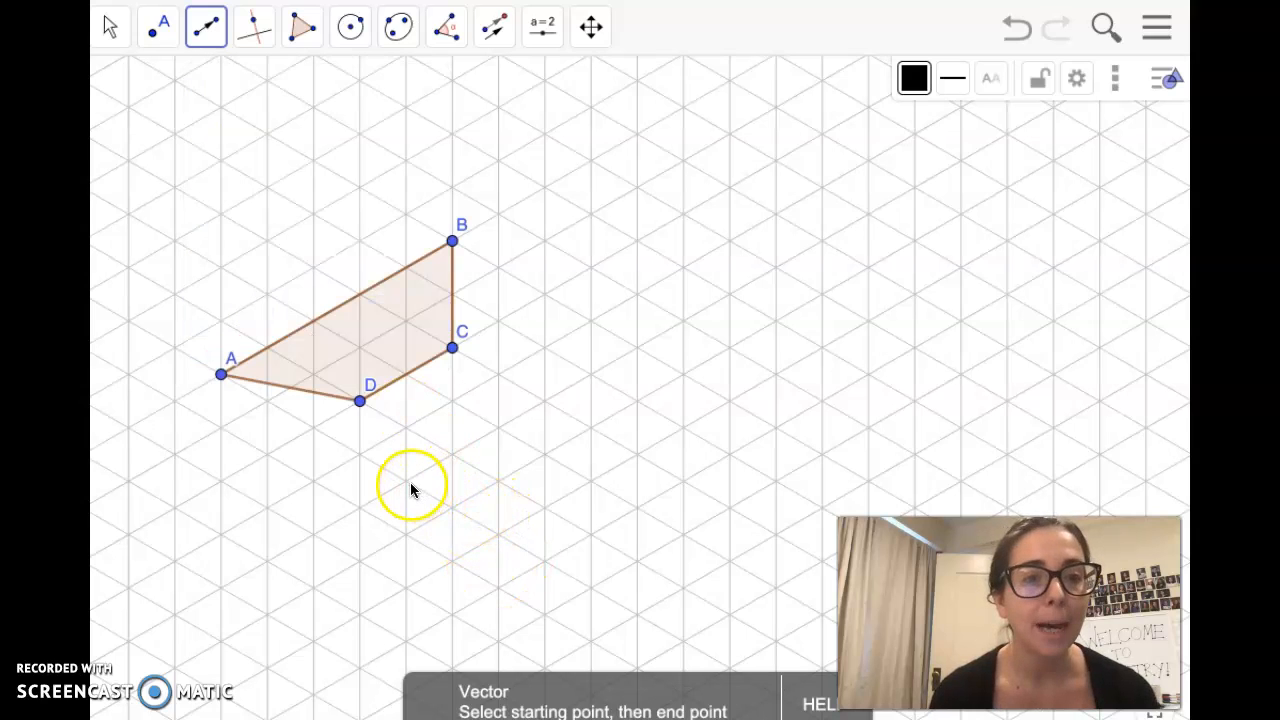
pyautogui.click(360, 507)
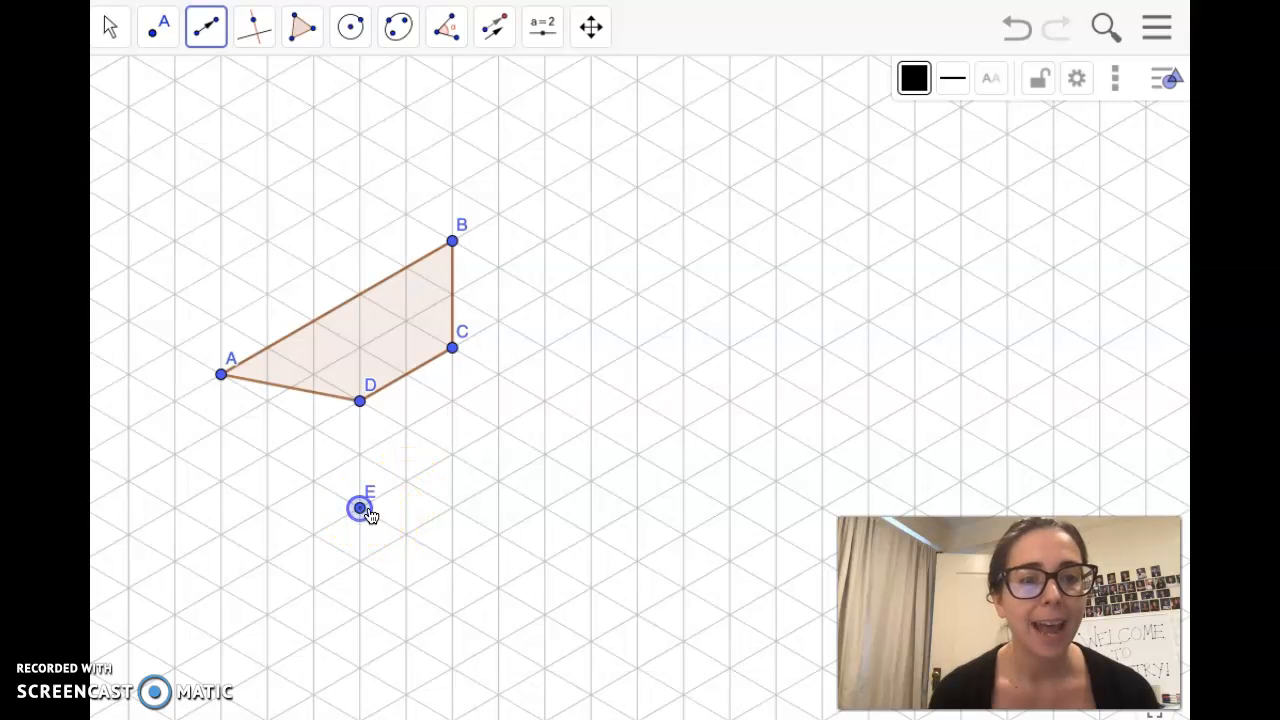
pyautogui.click(539, 510)
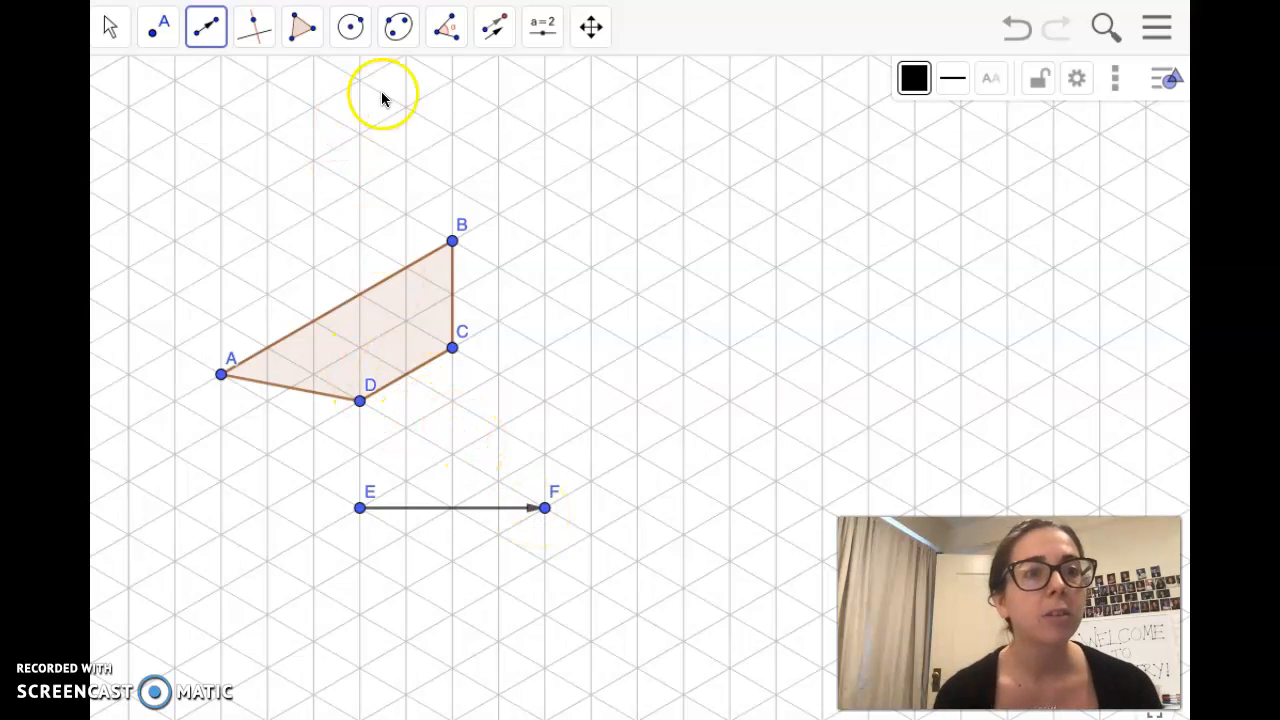
# Step: Translate quadrilateral ABCD by the horizontal vector
pyautogui.click(496, 30)
pyautogui.click(492, 31)
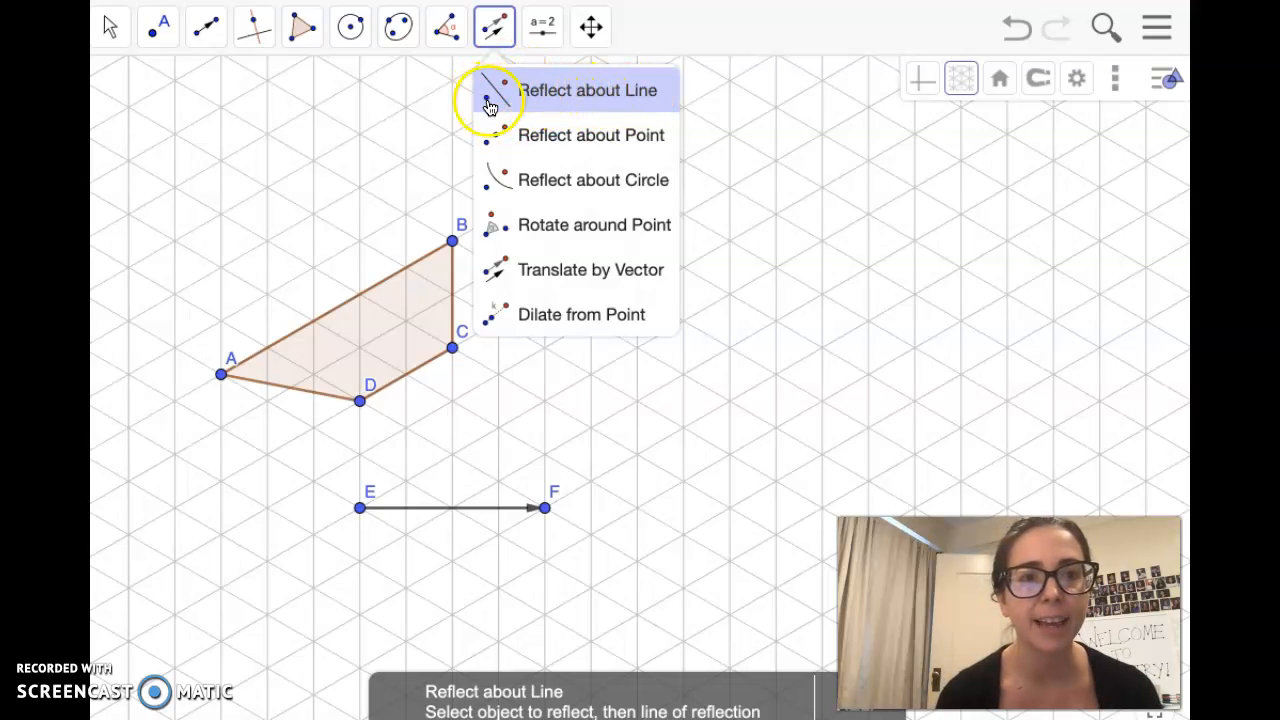
pyautogui.moveTo(517, 99); pyautogui.dragTo(565, 281)
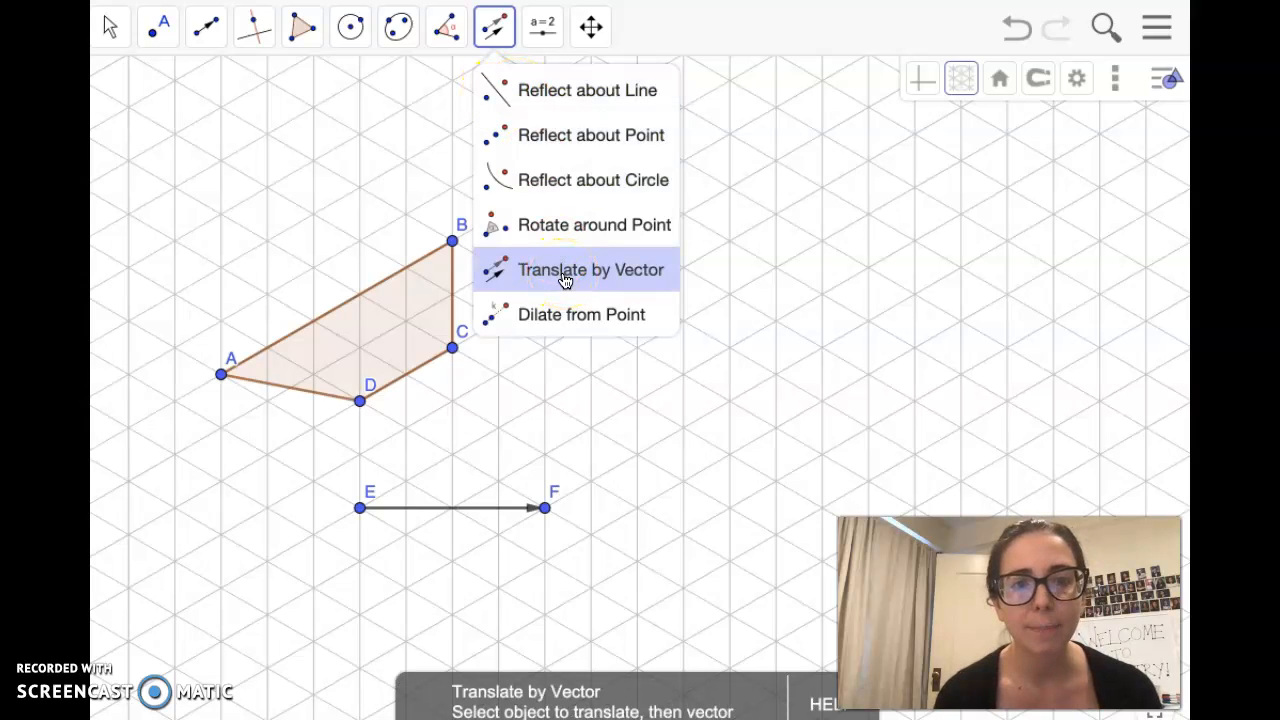
pyautogui.click(564, 277)
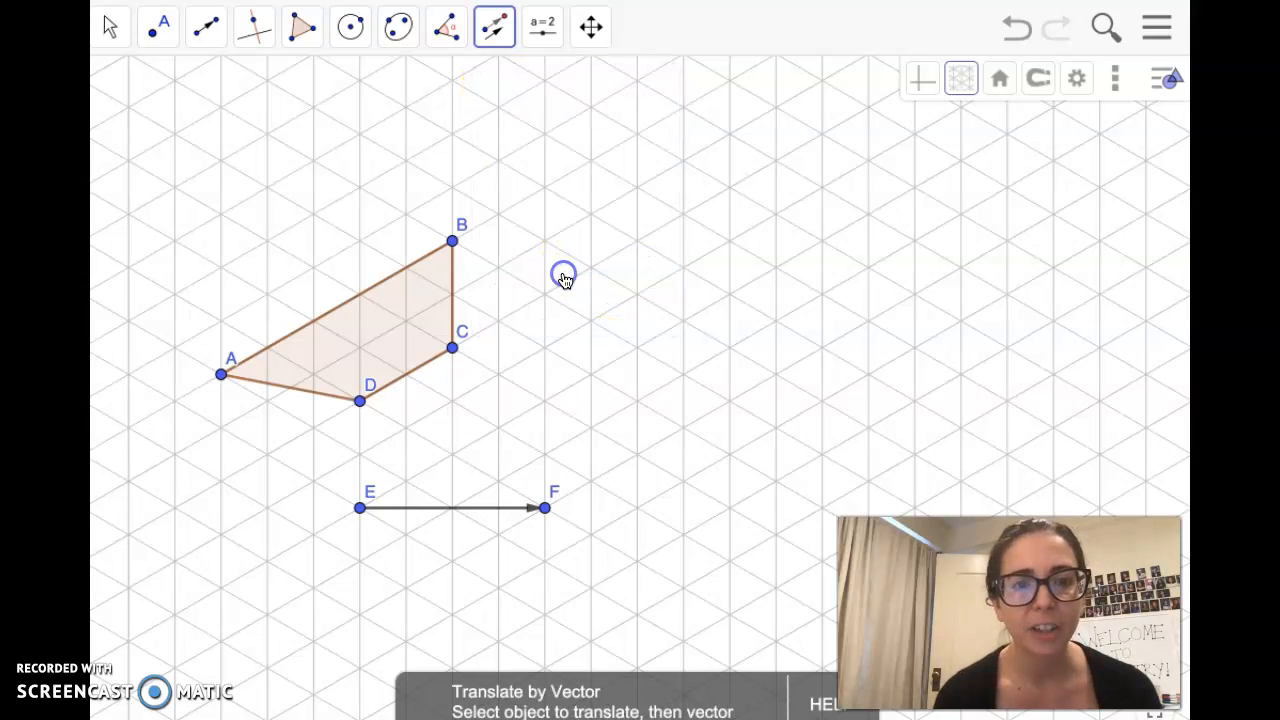
pyautogui.click(366, 336)
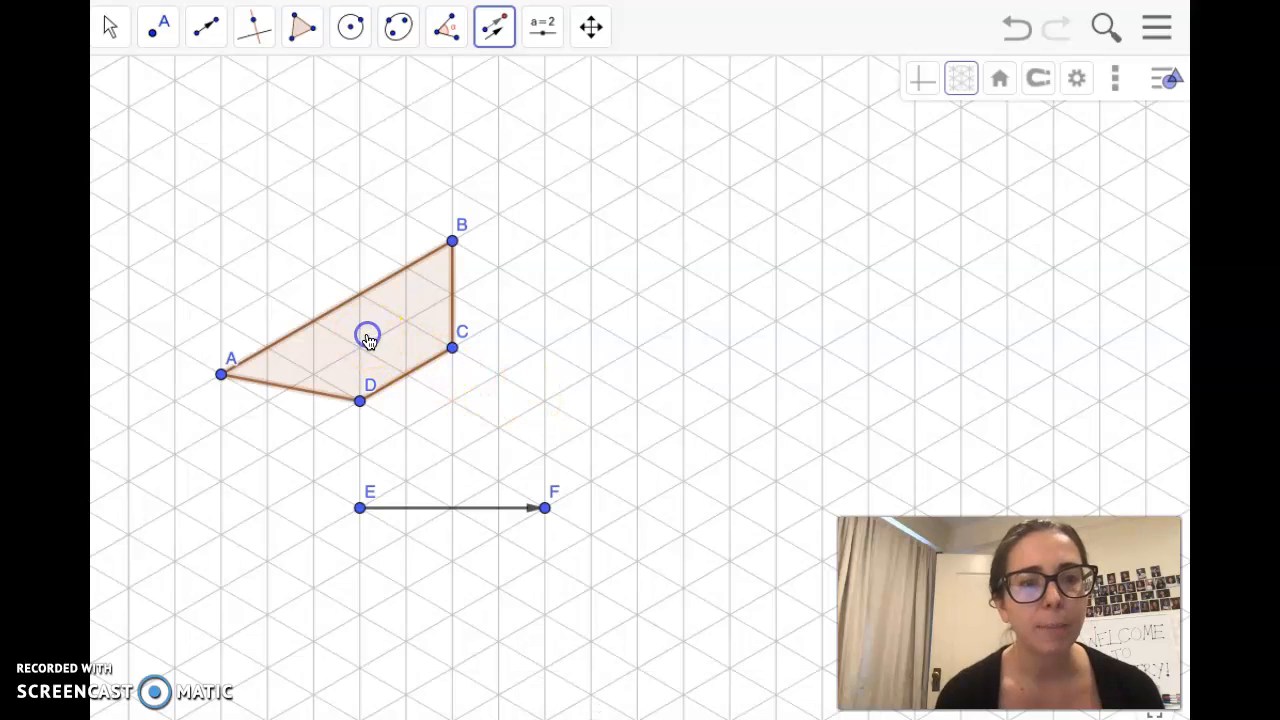
pyautogui.click(419, 512)
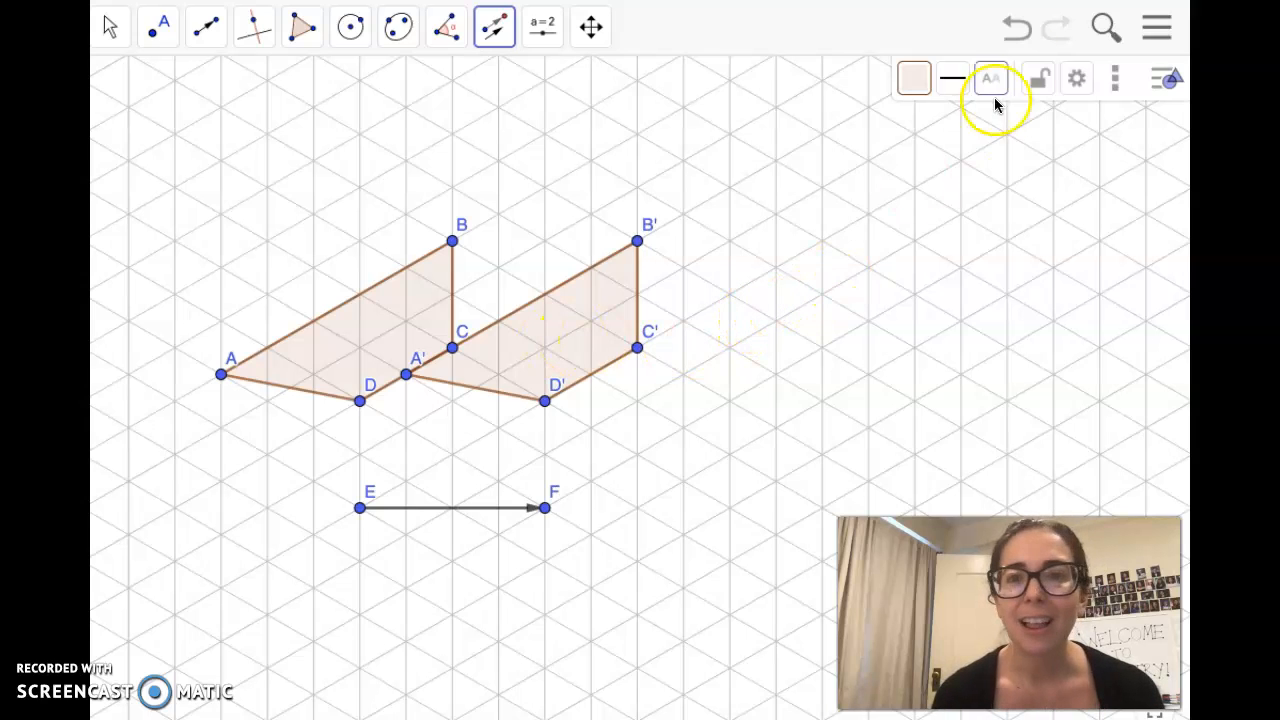
# Step: Undo the translation and the vector, leaving only quadrilateral ABCD
pyautogui.click(1019, 32)
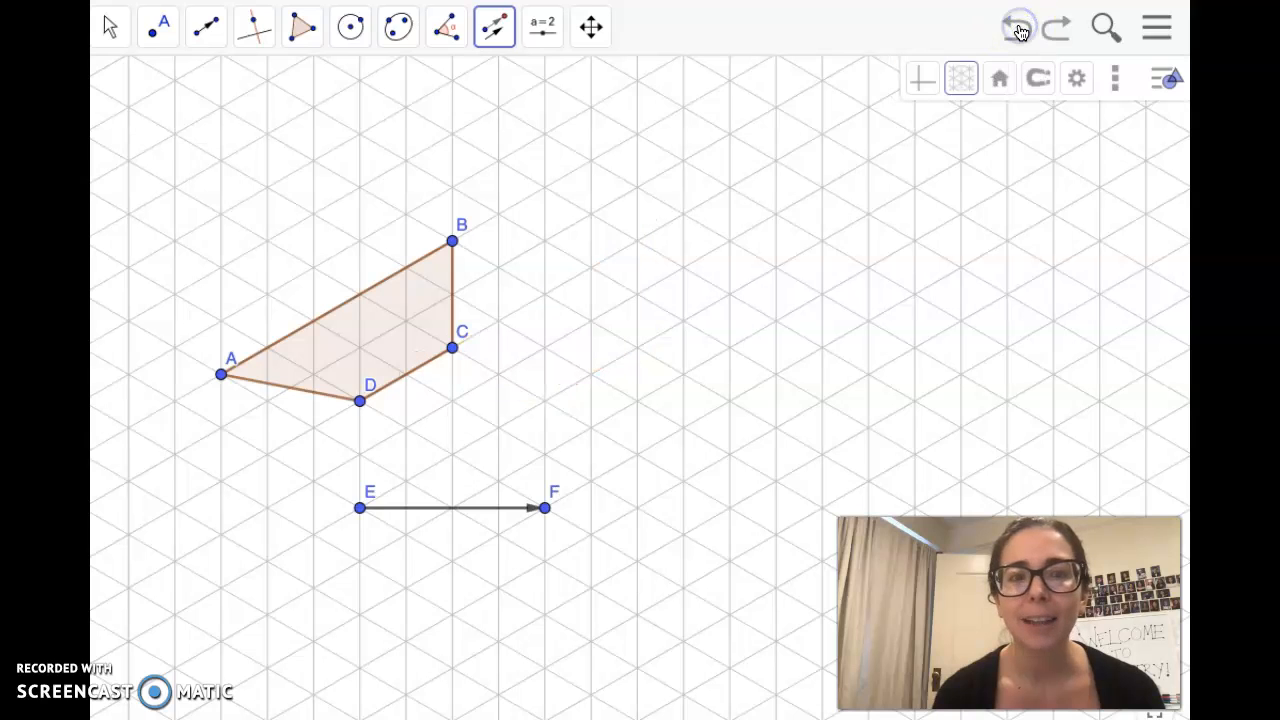
pyautogui.click(1019, 32)
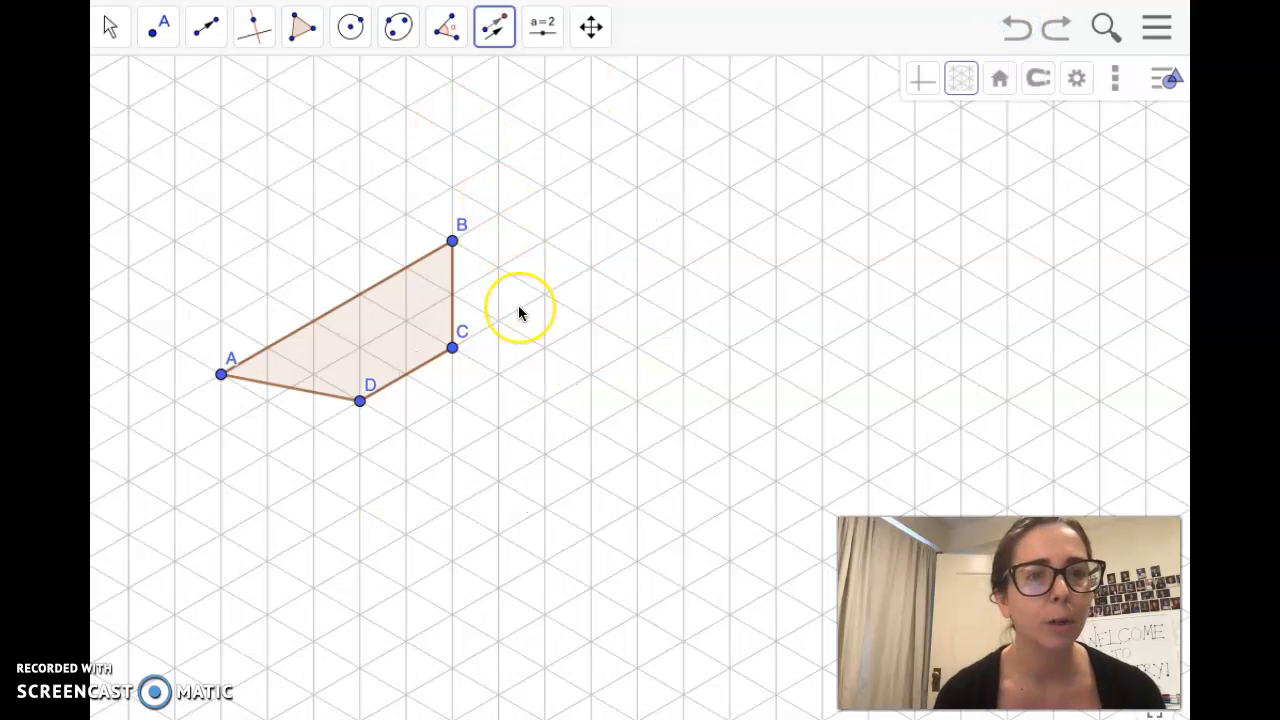
# Step: Draw a vertical line through two grid points, three grid columns to the right of side BC
pyautogui.click(494, 27)
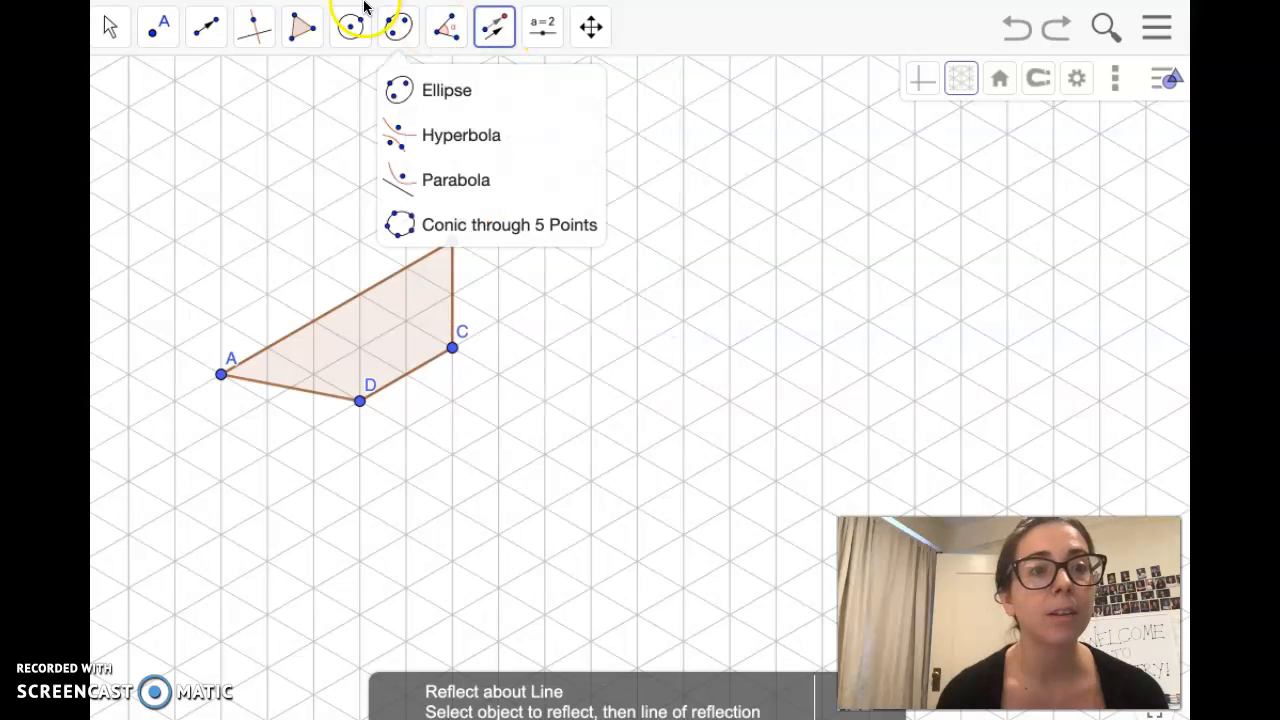
pyautogui.click(205, 32)
pyautogui.click(206, 43)
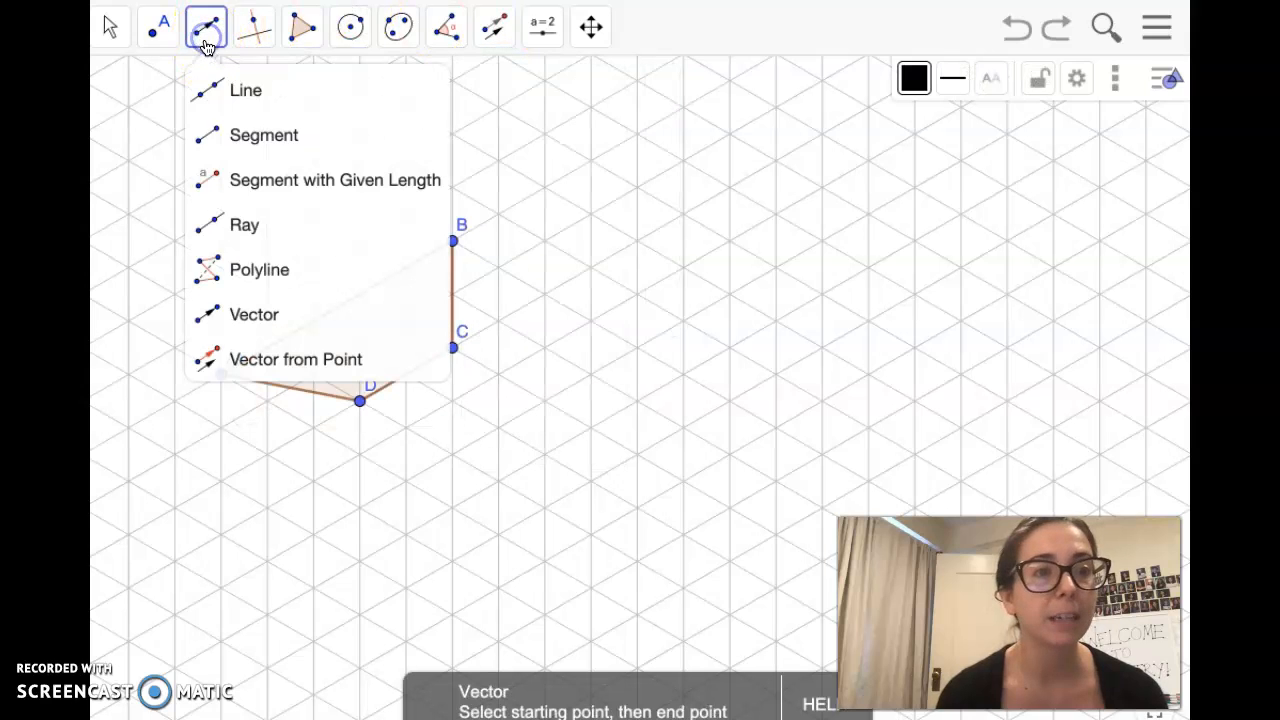
pyautogui.click(228, 99)
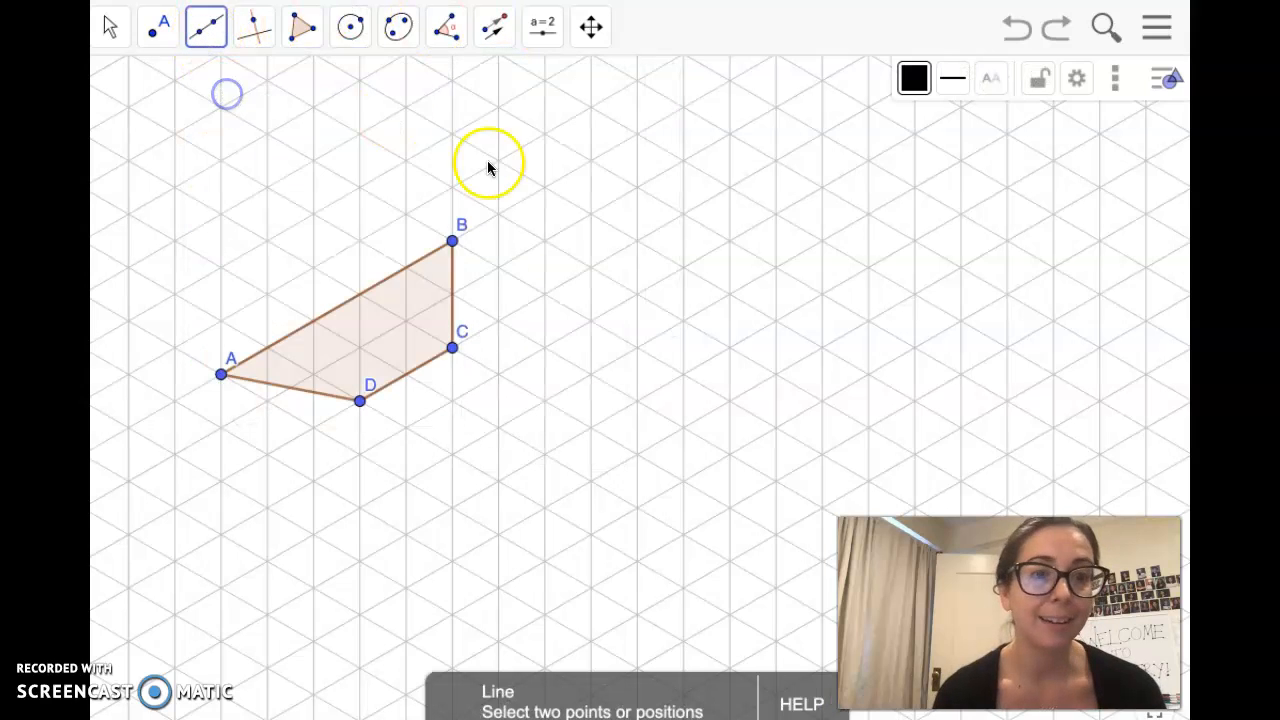
pyautogui.click(590, 107)
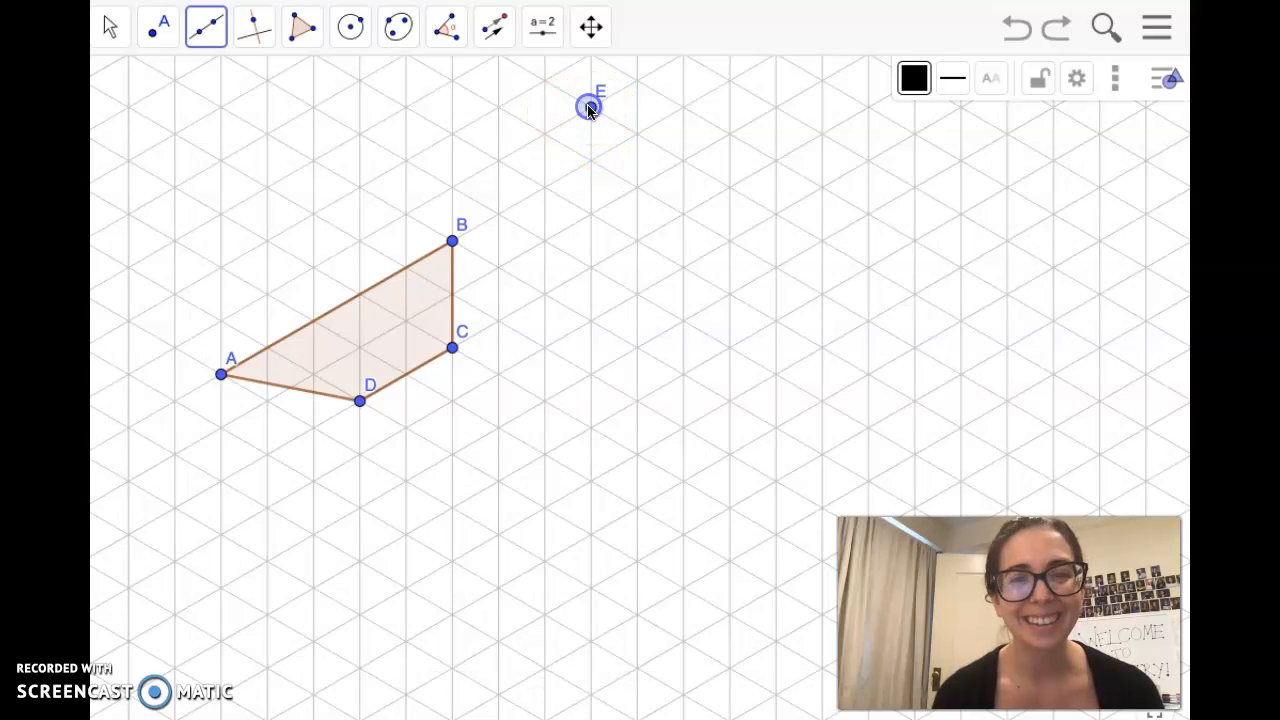
pyautogui.click(591, 482)
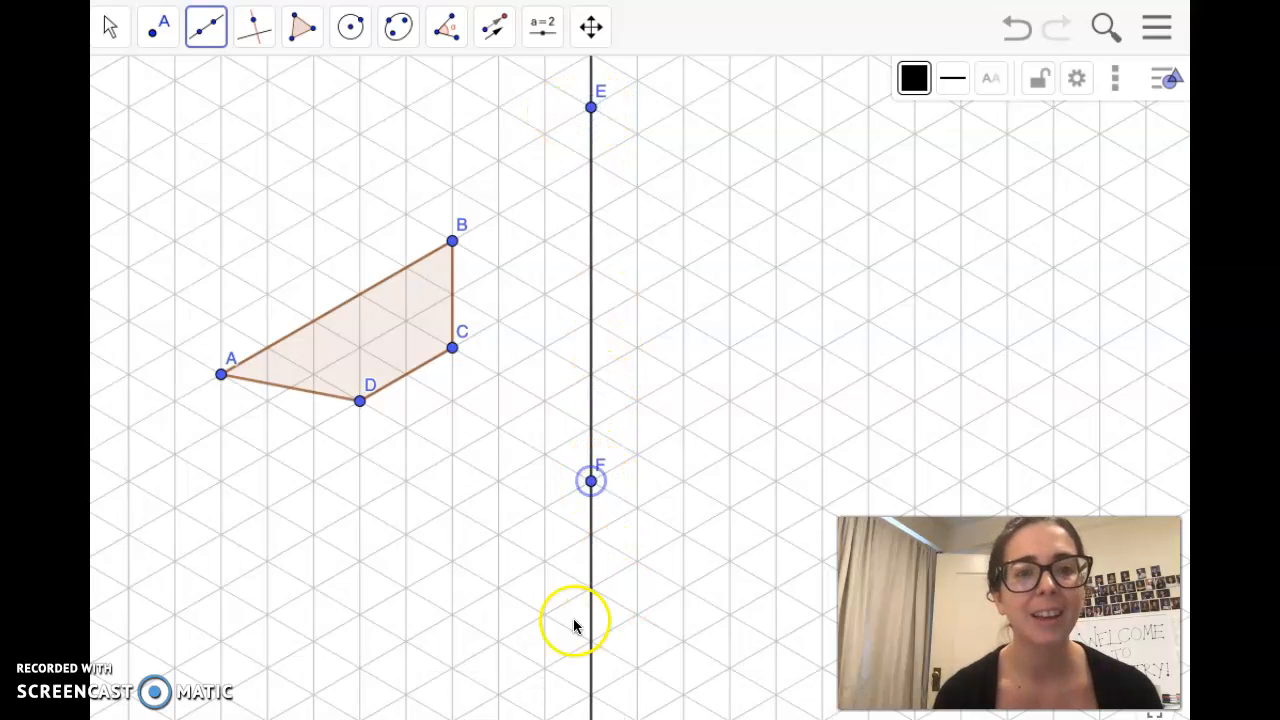
# Step: Reflect quadrilateral ABCD about the vertical line
pyautogui.click(500, 35)
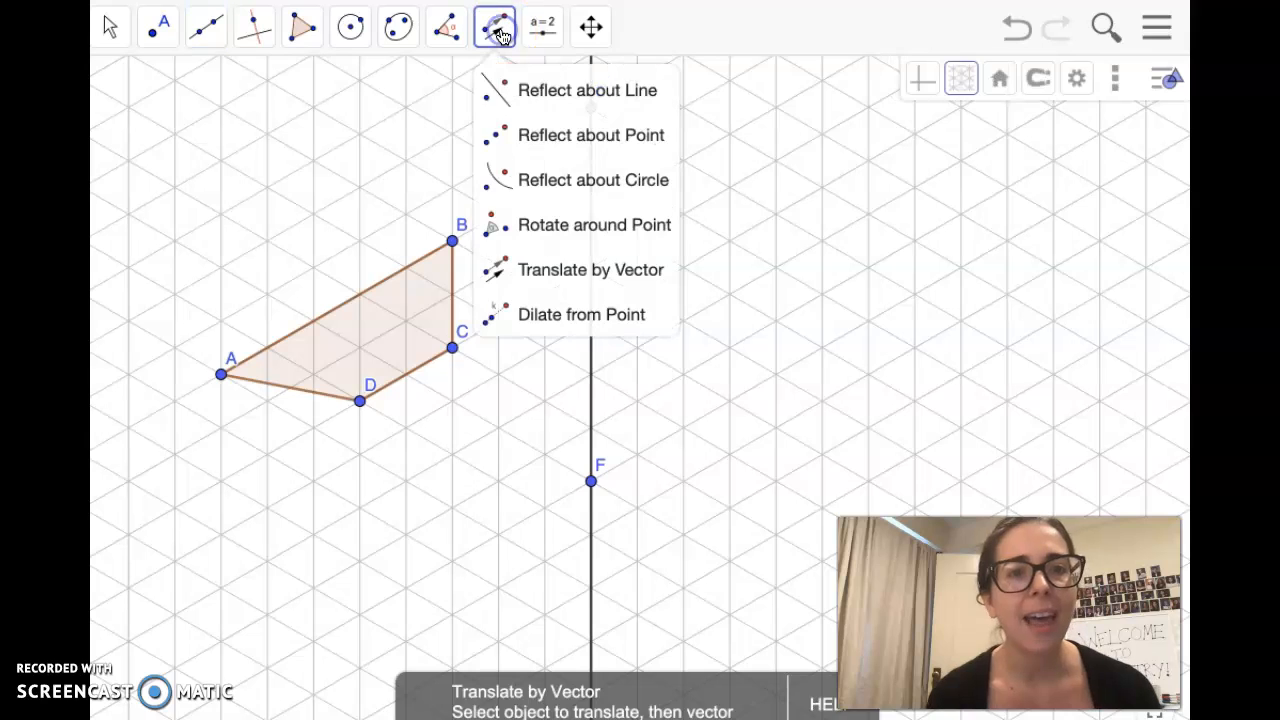
pyautogui.click(551, 91)
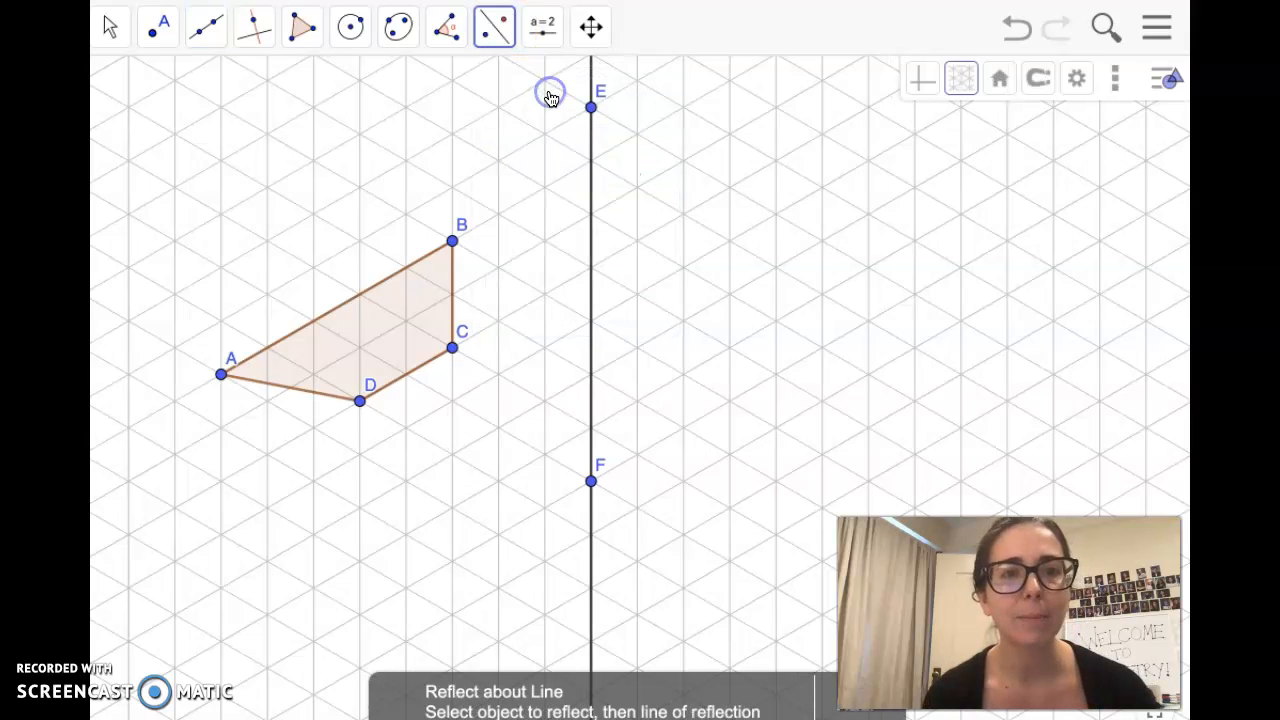
pyautogui.click(397, 326)
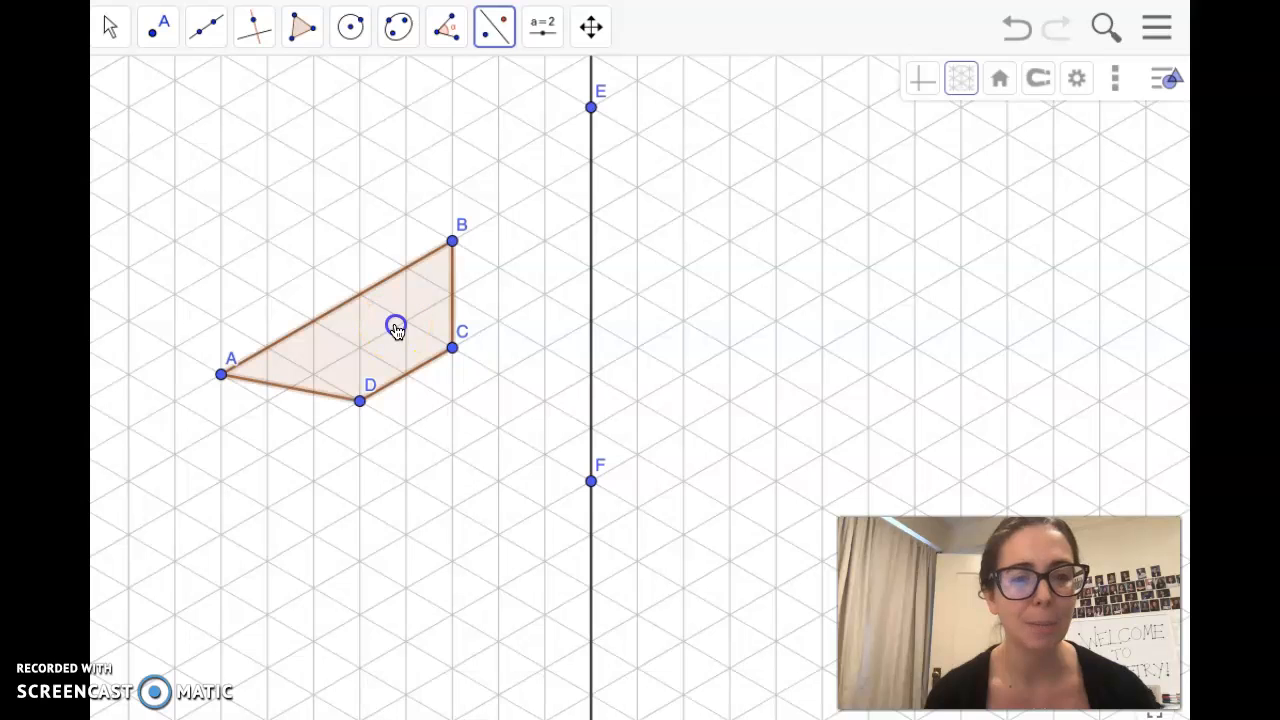
pyautogui.click(592, 310)
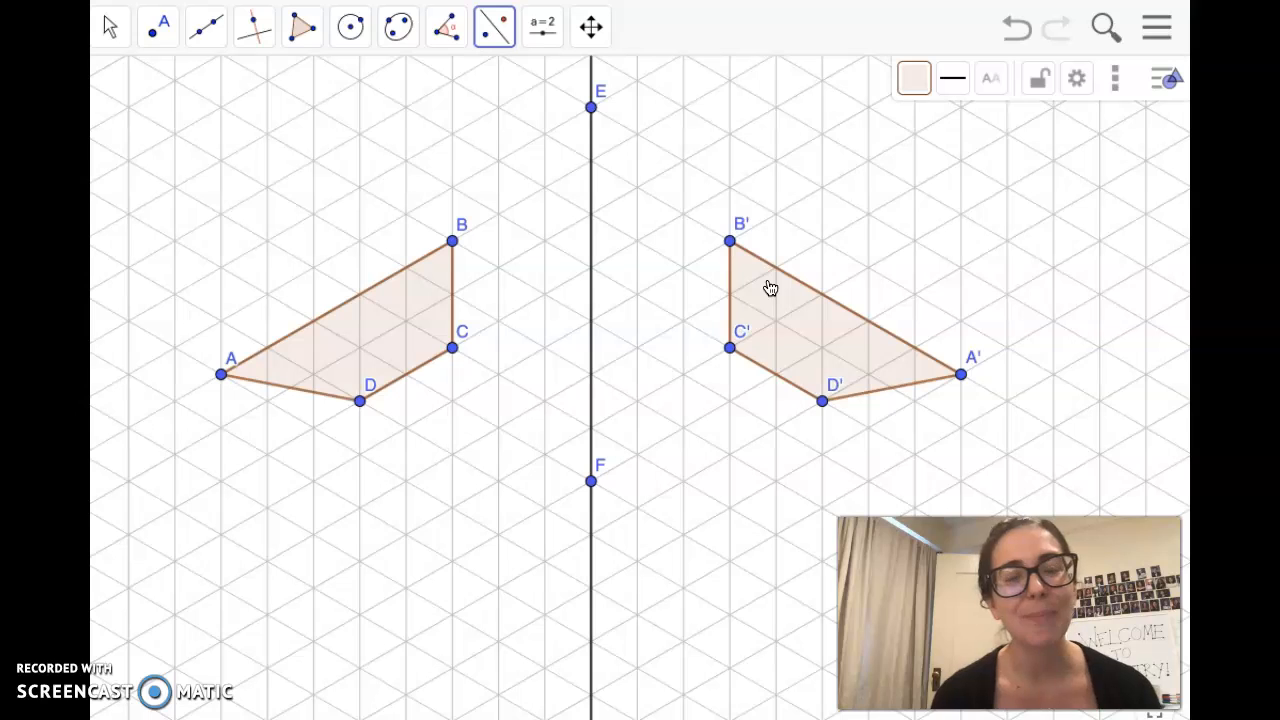
# Step: Undo the reflection and the mirror line, keeping the original quadrilateral ABCD
pyautogui.click(1018, 25)
pyautogui.click(1020, 22)
pyautogui.click(1020, 22)
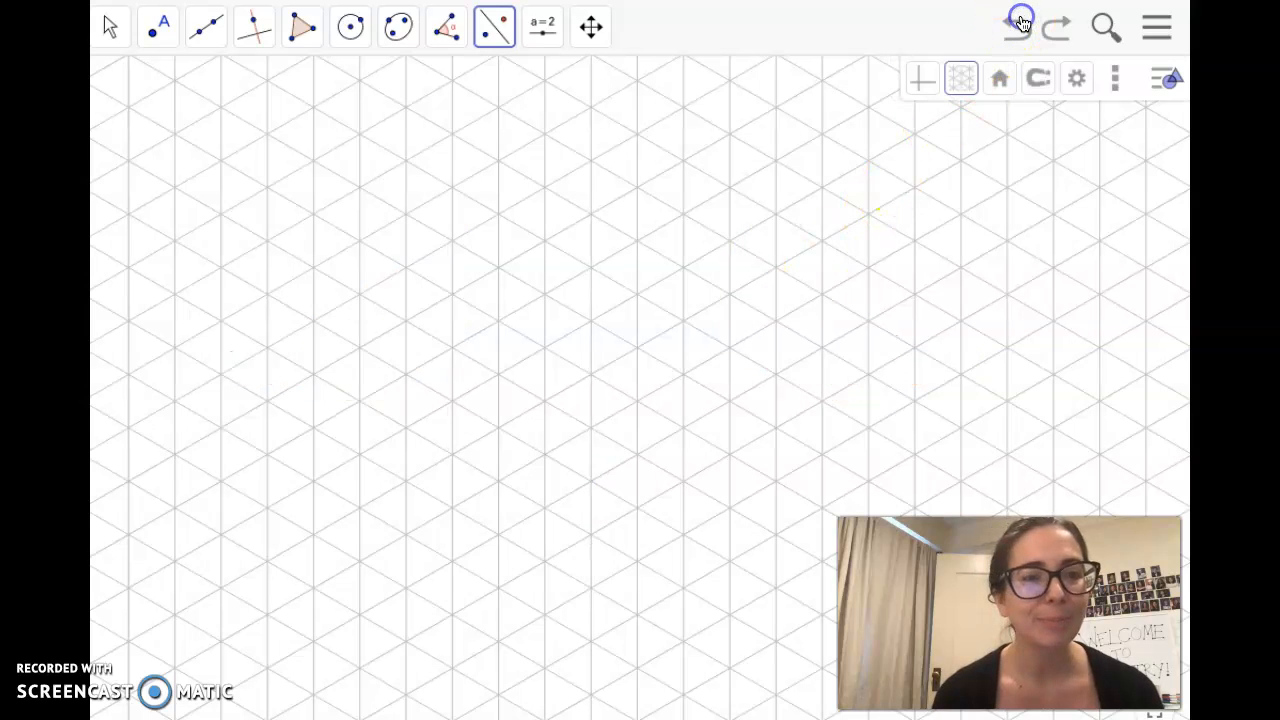
pyautogui.click(1058, 40)
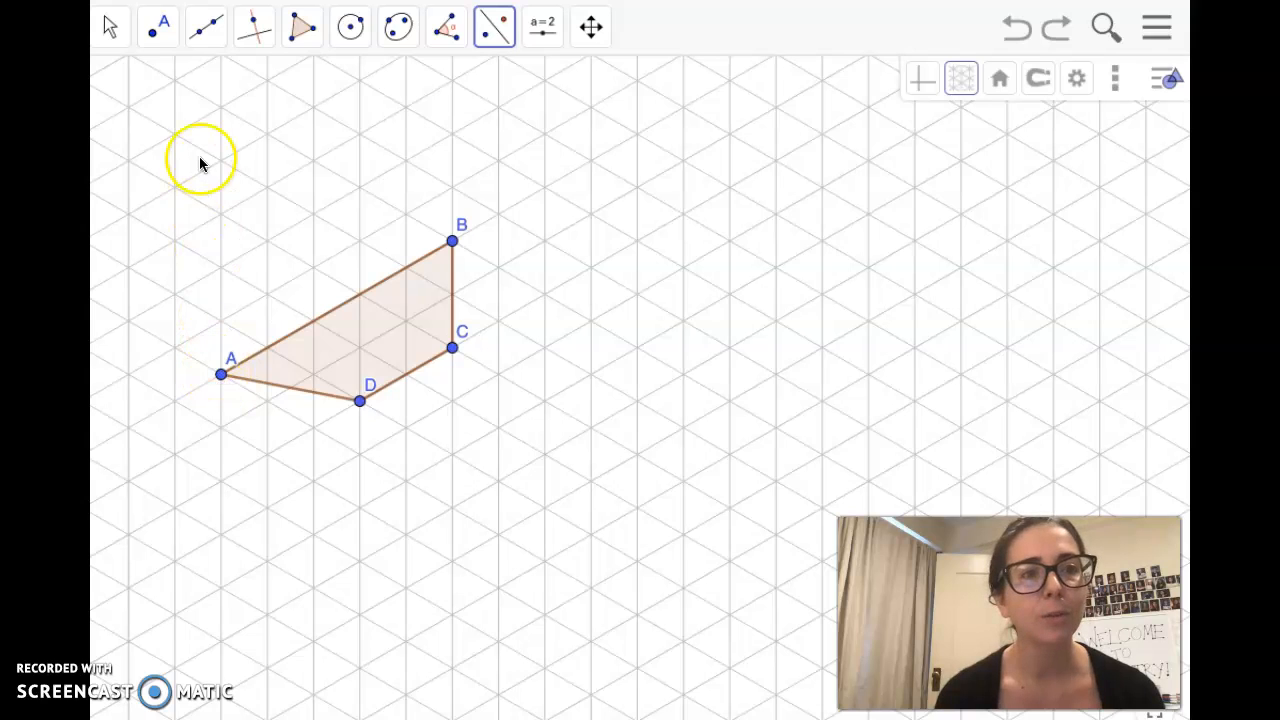
# Step: Place a point three grid columns to the right of side BC and rotate quadrilateral ABCD 120° clockwise around it
pyautogui.click(157, 26)
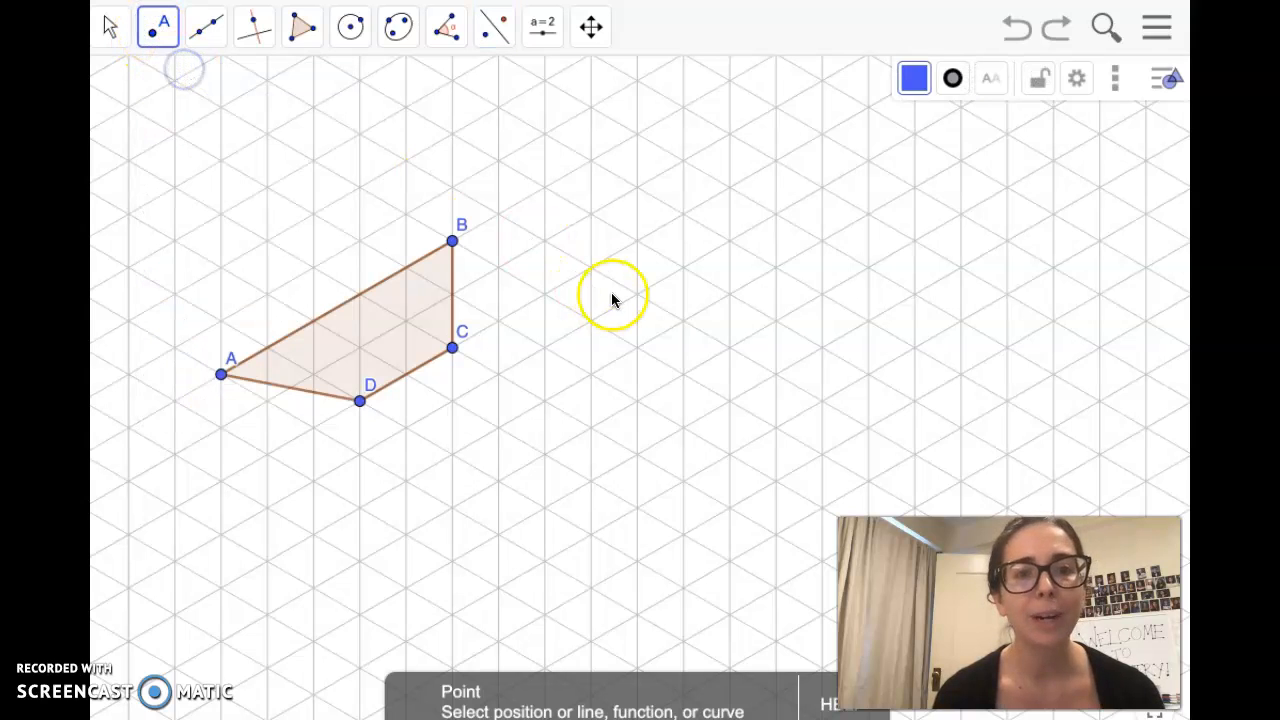
pyautogui.click(592, 268)
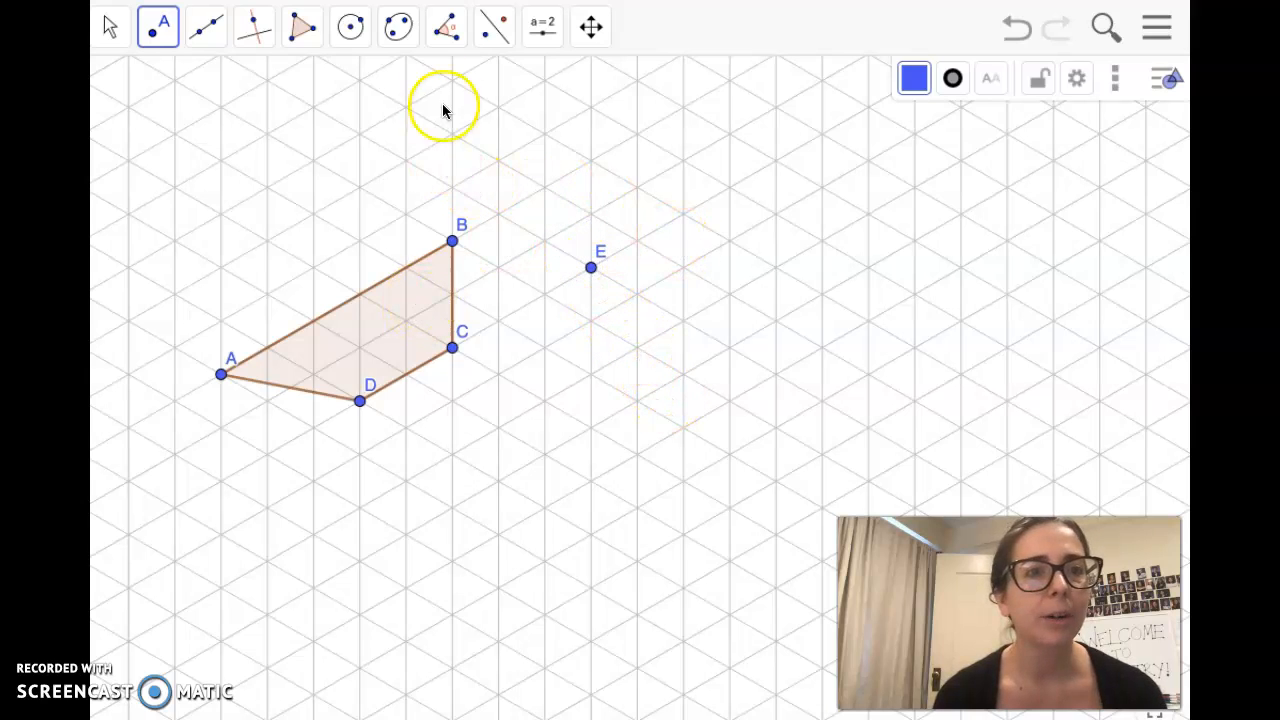
pyautogui.click(449, 27)
pyautogui.click(496, 27)
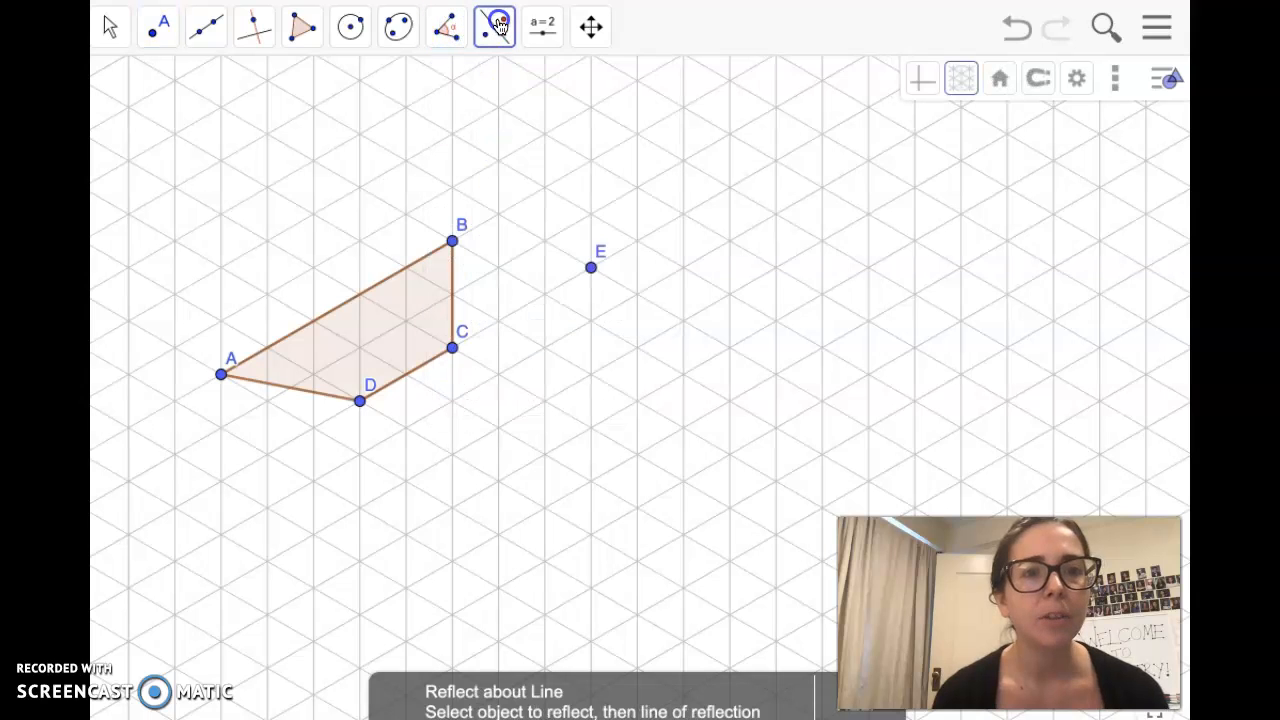
pyautogui.click(497, 30)
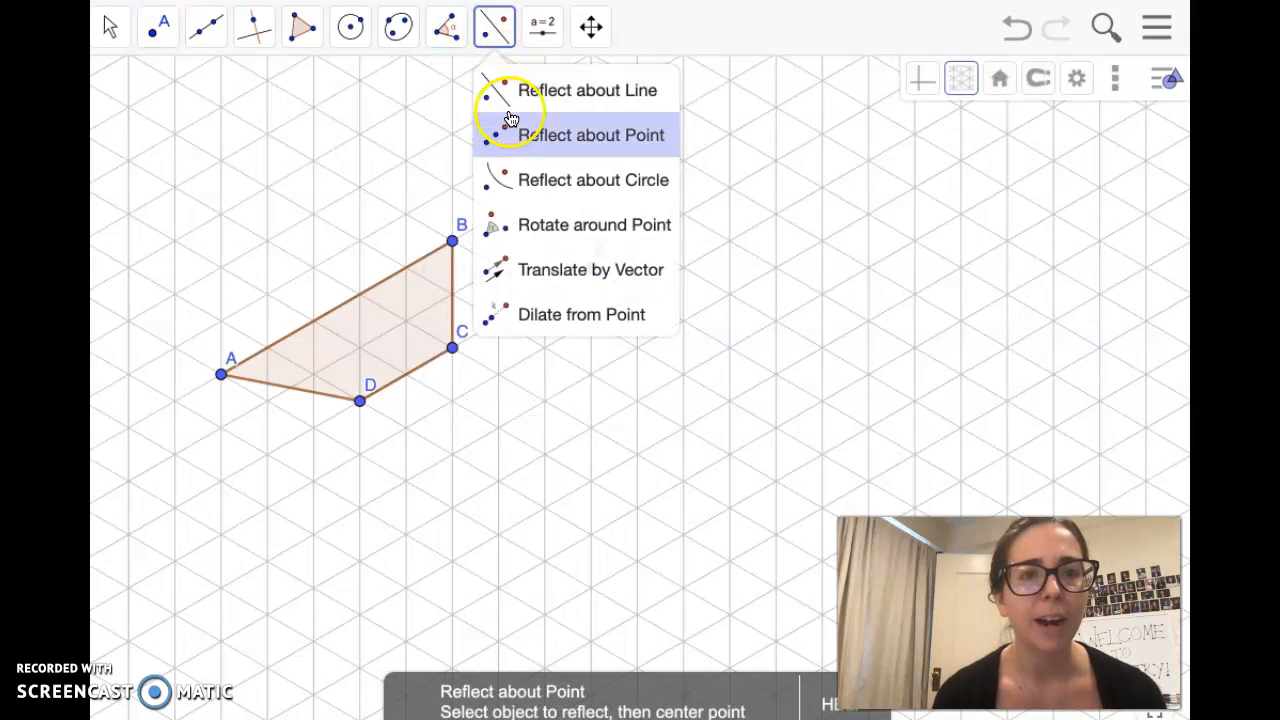
pyautogui.click(562, 226)
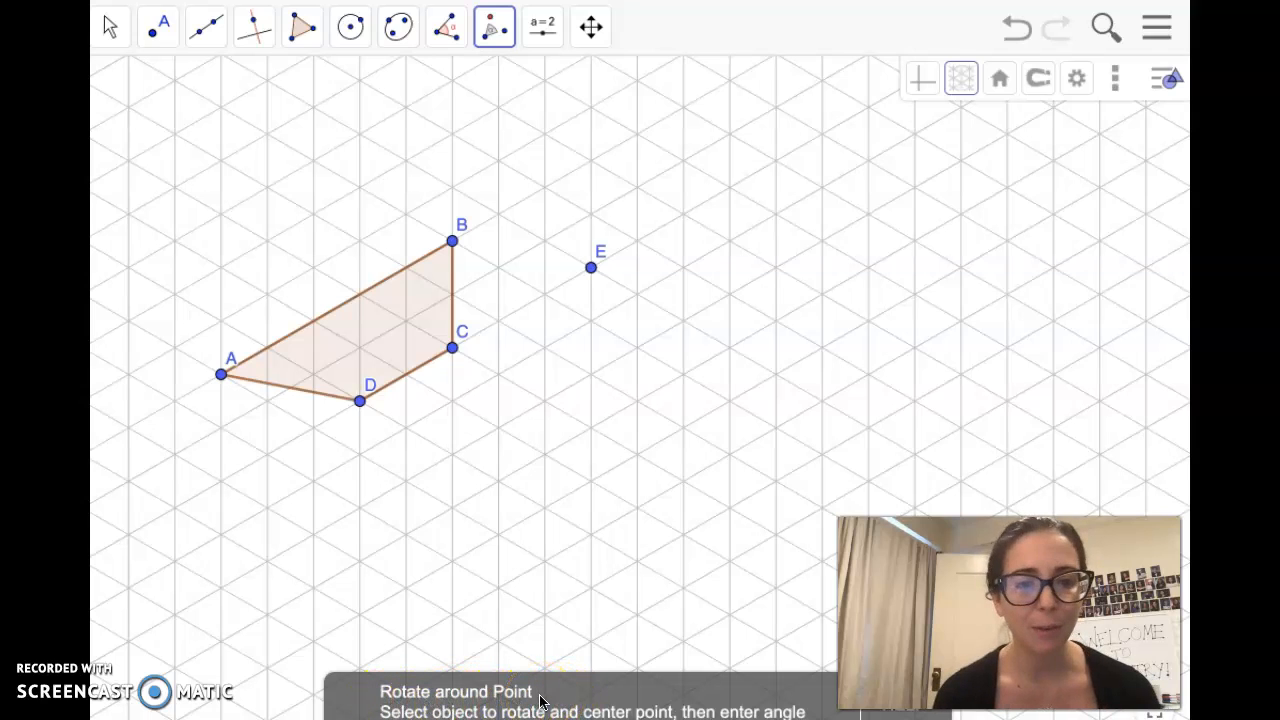
pyautogui.click(376, 321)
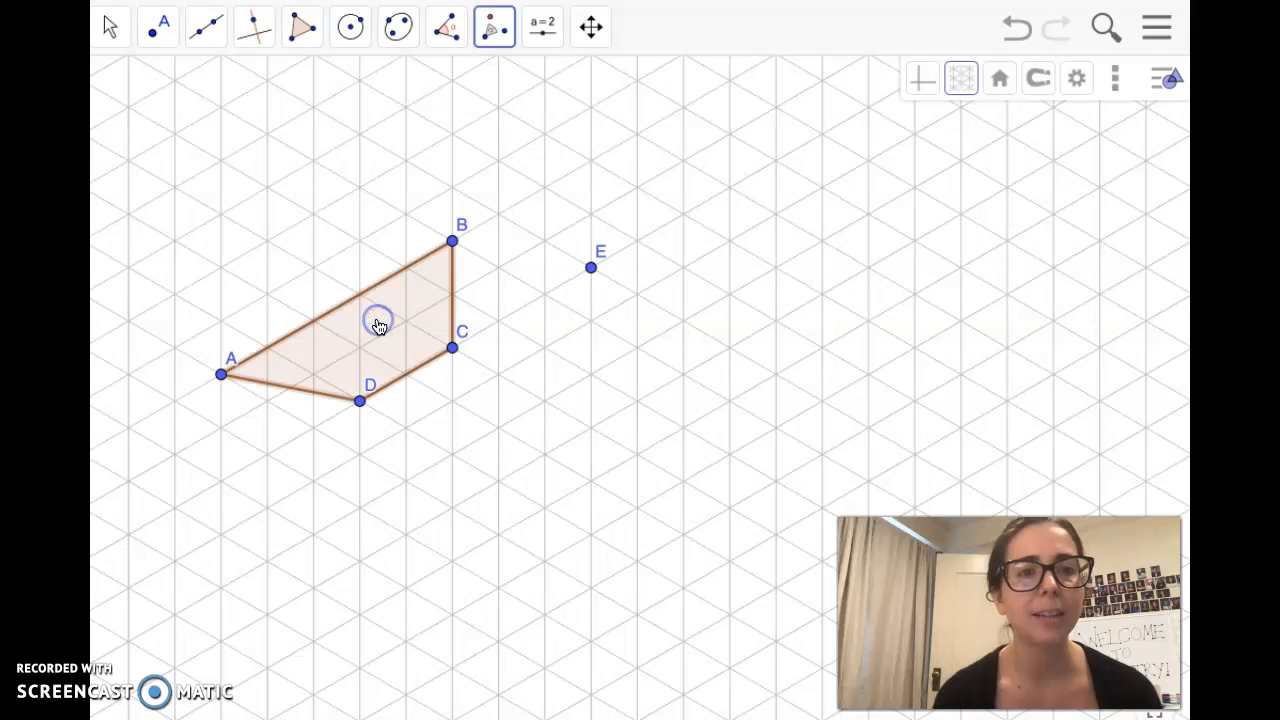
pyautogui.click(592, 268)
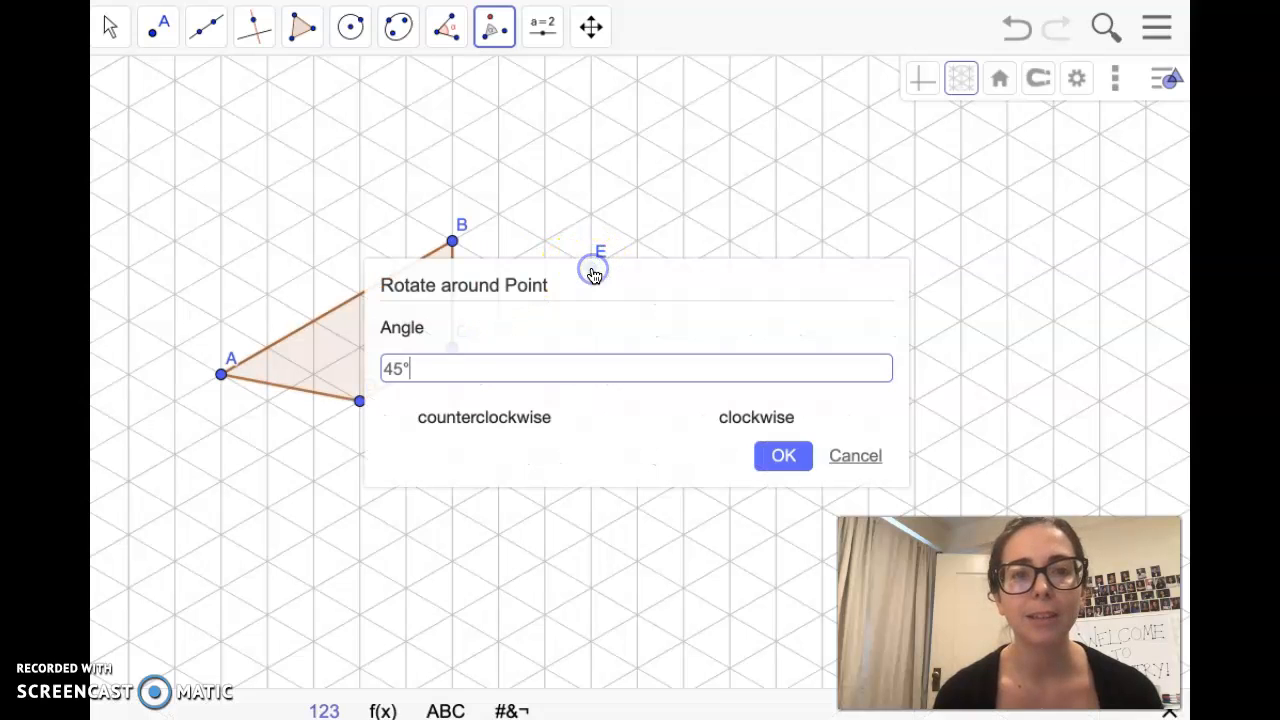
pyautogui.click(402, 369)
pyautogui.press('BackSpace')
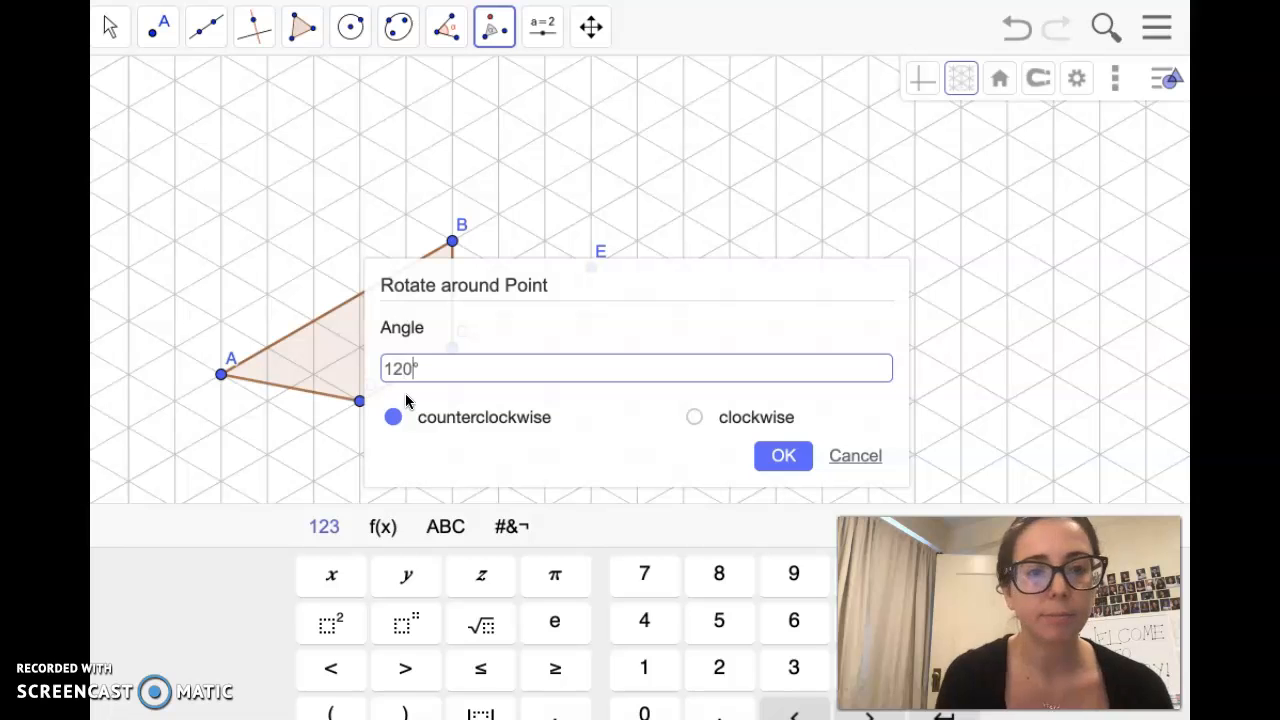
pyautogui.click(696, 419)
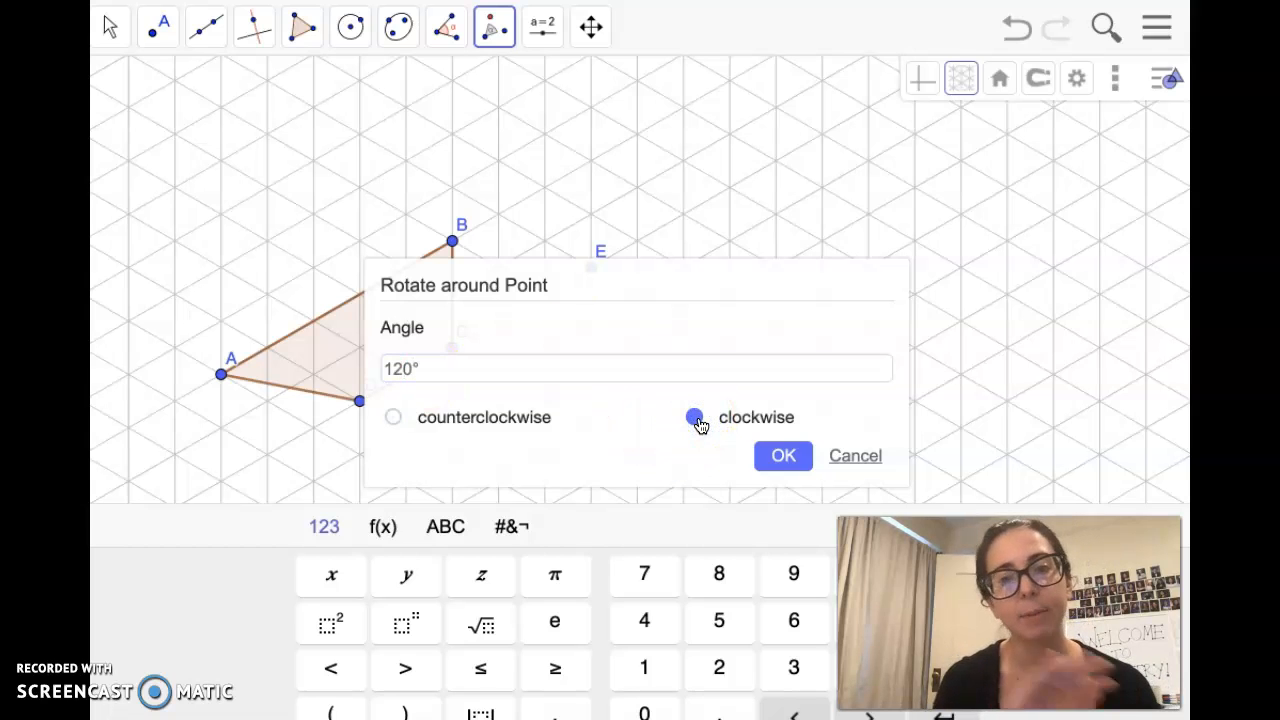
pyautogui.click(803, 455)
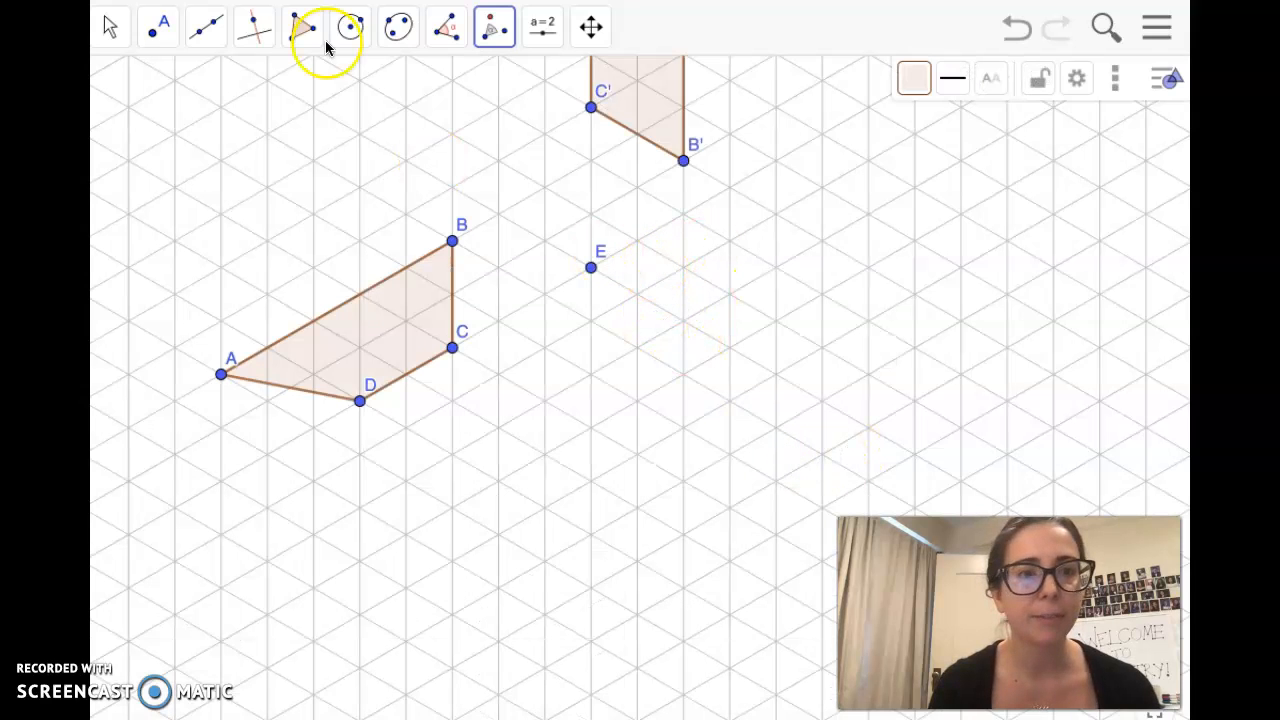
# Step: Bring the whole rotated quadrilateral into view together with the original and the centre point
pyautogui.click(110, 27)
pyautogui.click(125, 88)
pyautogui.moveTo(573, 184); pyautogui.dragTo(594, 390)
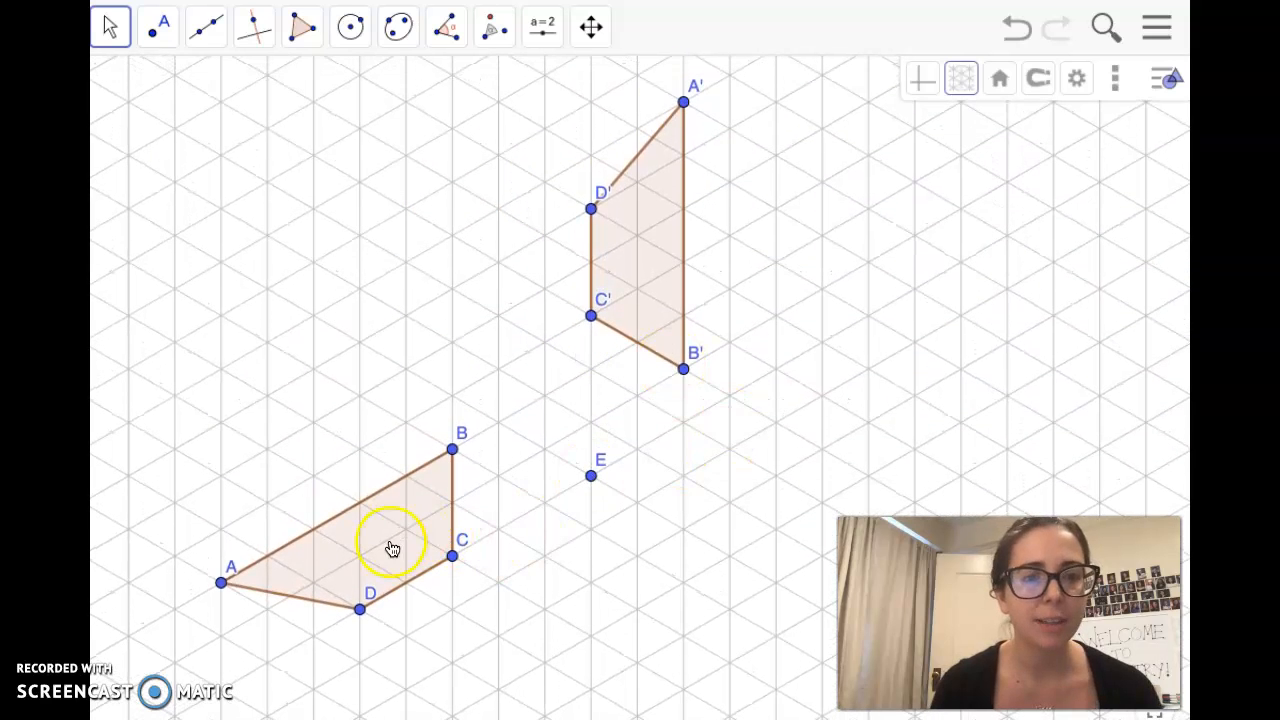